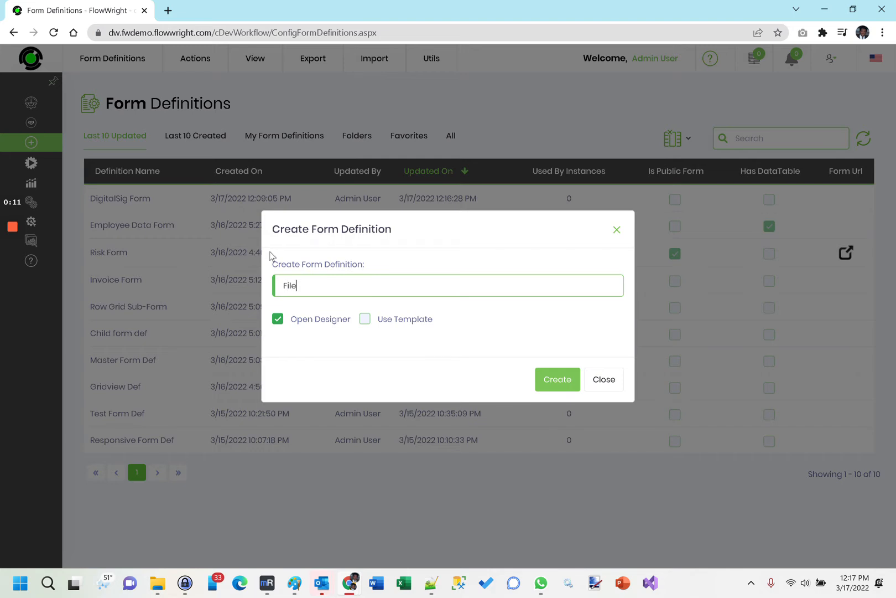
# Step: Create the form definition "FileAttachment Def" with the designer opened, and place a File widget near the upper edge of its canvas
pyautogui.write('Def')
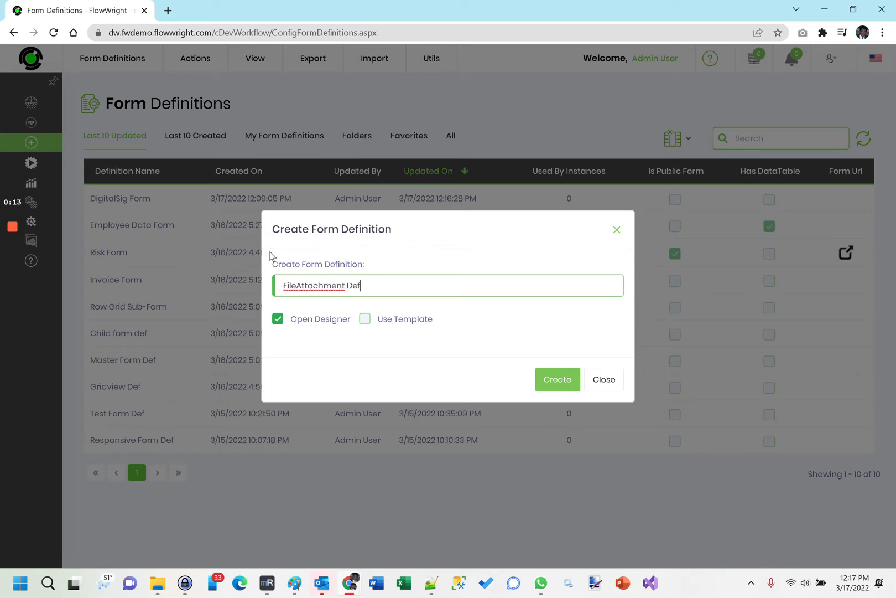
pyautogui.click(562, 382)
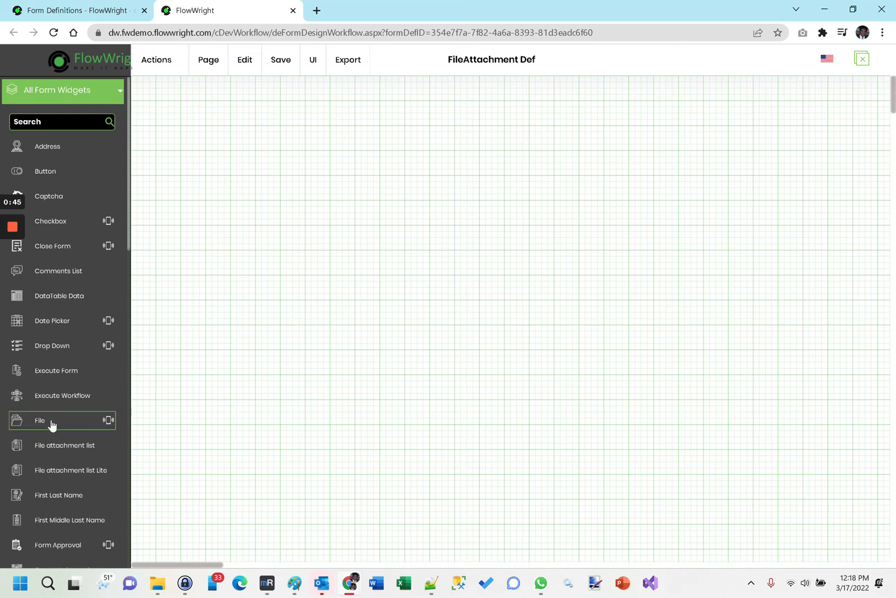
pyautogui.moveTo(45, 421); pyautogui.dragTo(162, 101)
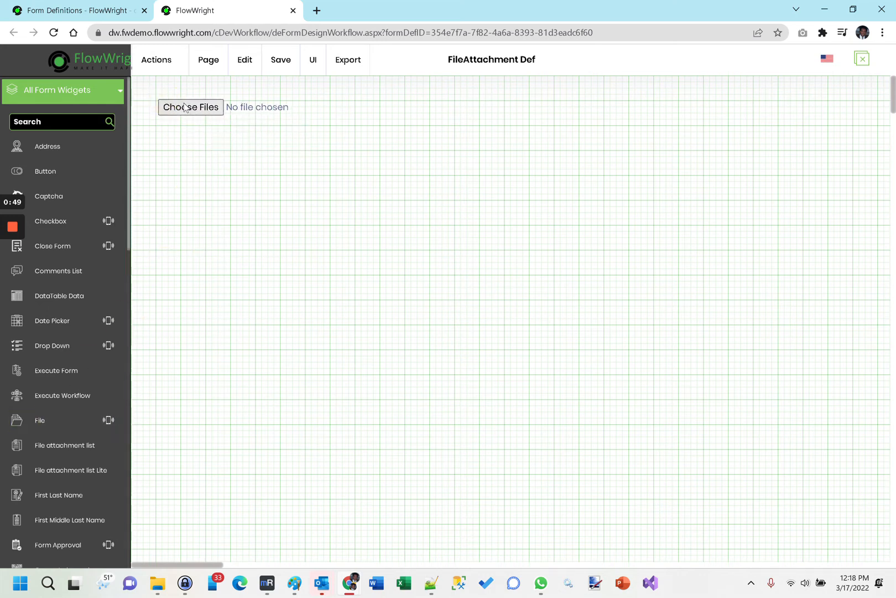
# Step: Enable Show Uploaded File for the File widget, keeping multiple files allowed, and save the form
pyautogui.doubleClick(177, 105)
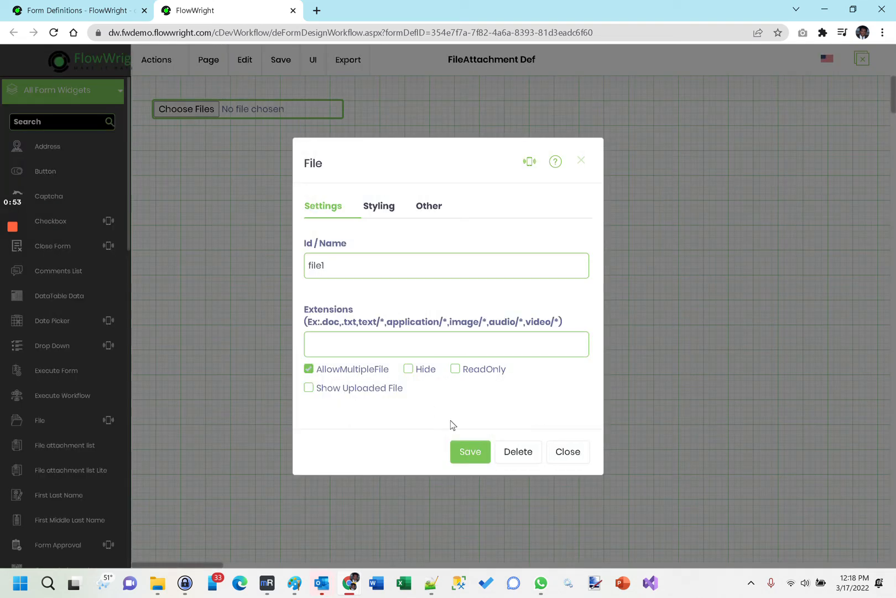
pyautogui.click(370, 340)
pyautogui.click(419, 289)
pyautogui.click(308, 388)
pyautogui.click(470, 452)
pyautogui.click(281, 60)
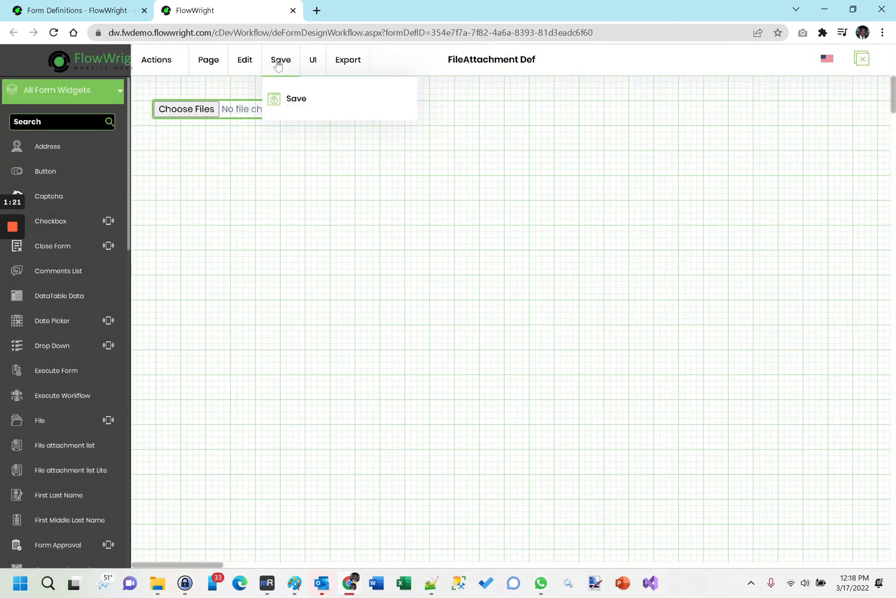
pyautogui.click(304, 102)
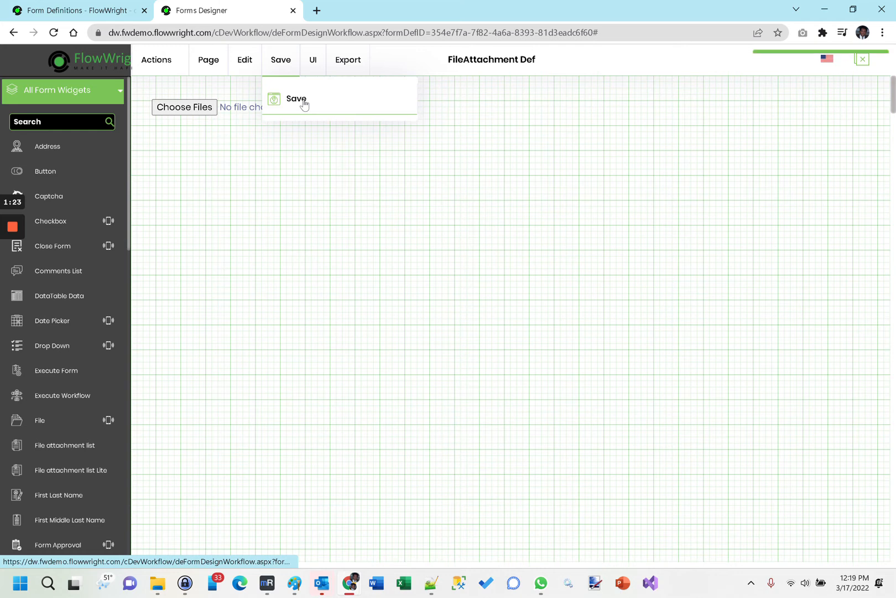
# Step: Move the File widget slightly down and add a label above it with the text "Please upload Proposal Document"
pyautogui.moveTo(252, 108); pyautogui.dragTo(260, 145)
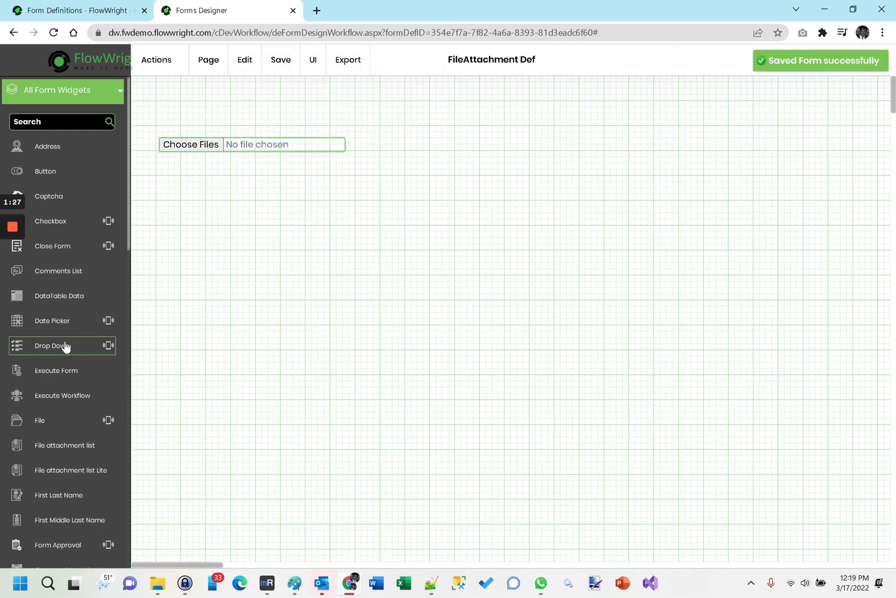
pyautogui.scroll(-5, 64, 346)
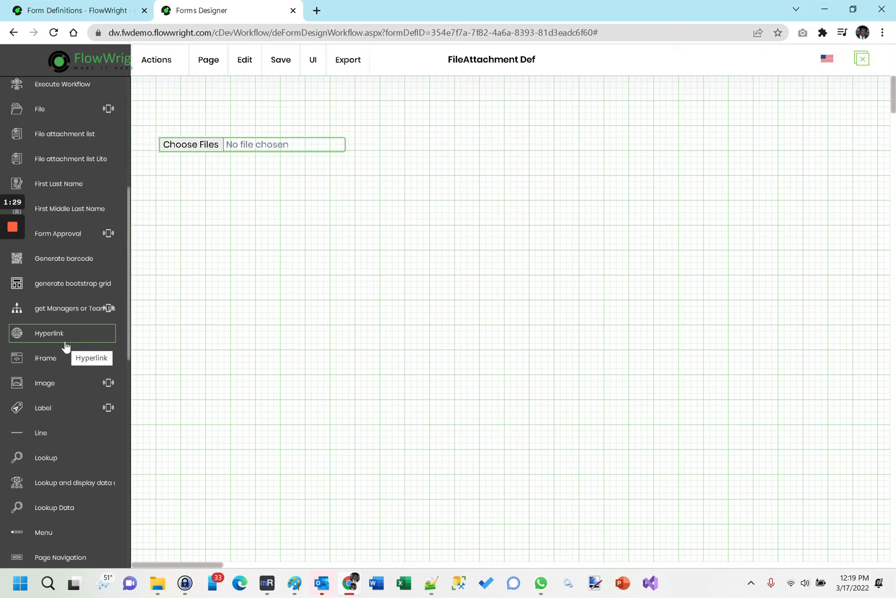
pyautogui.scroll(-1, 65, 346)
pyautogui.moveTo(66, 354); pyautogui.dragTo(160, 110)
pyautogui.doubleClick(171, 113)
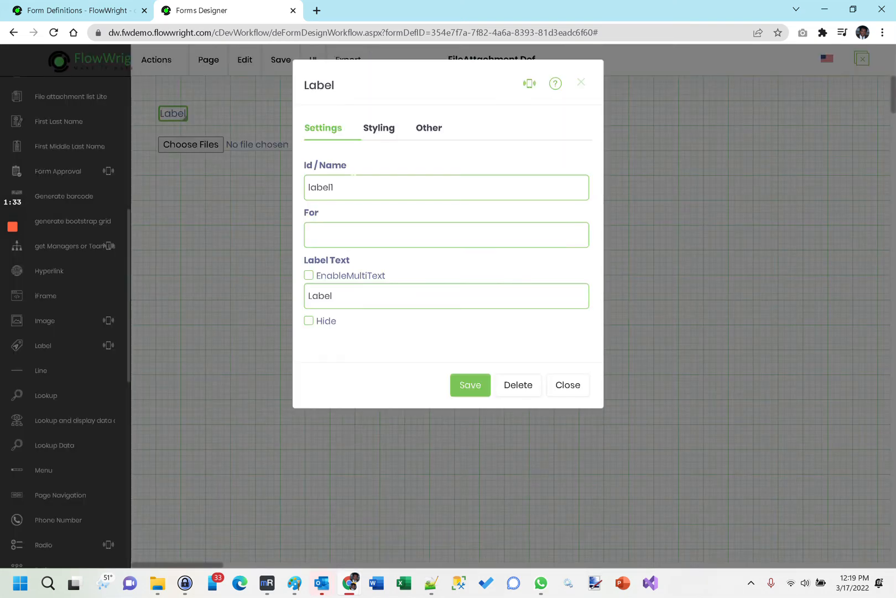
pyautogui.moveTo(354, 297); pyautogui.dragTo(261, 297)
pyautogui.write('Please upload Proposal Document')
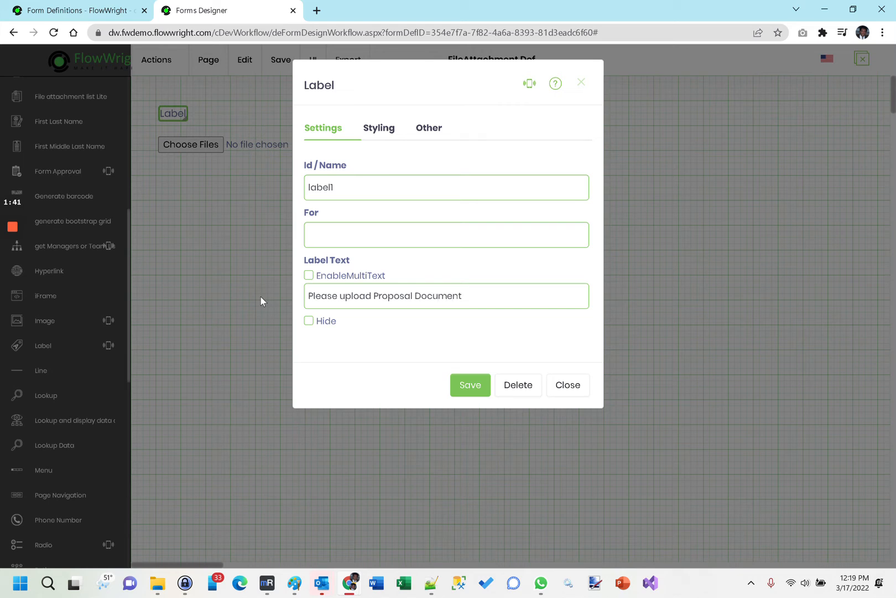
# Step: Make the label above the File widget bold and save the form
pyautogui.click(378, 131)
pyautogui.click(321, 237)
pyautogui.scroll(-3, 505, 460)
pyautogui.click(463, 530)
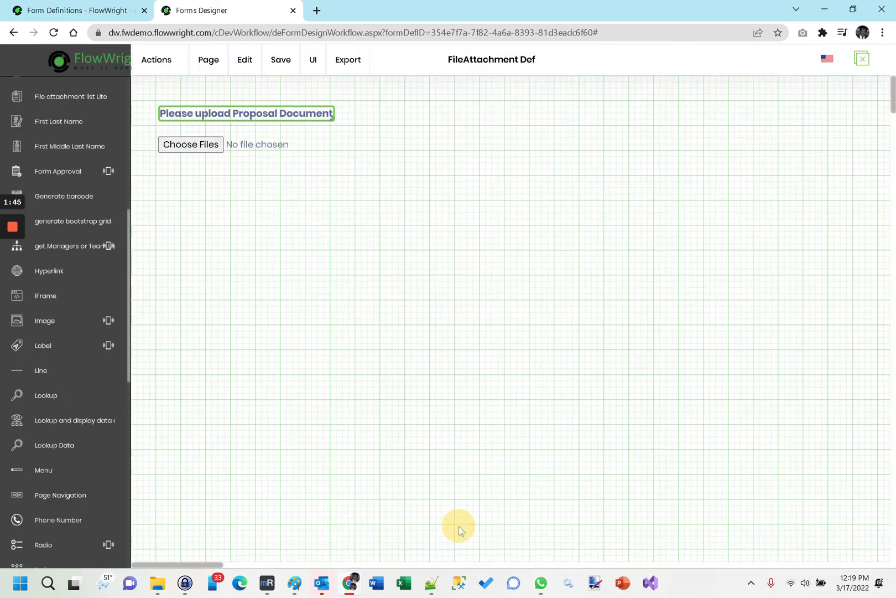
pyautogui.click(337, 205)
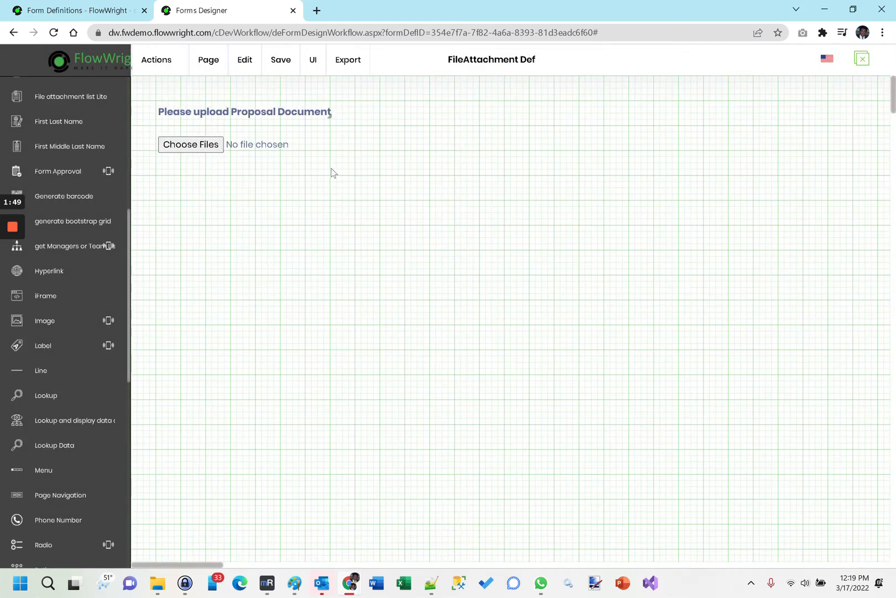
pyautogui.moveTo(280, 61)
pyautogui.click(286, 99)
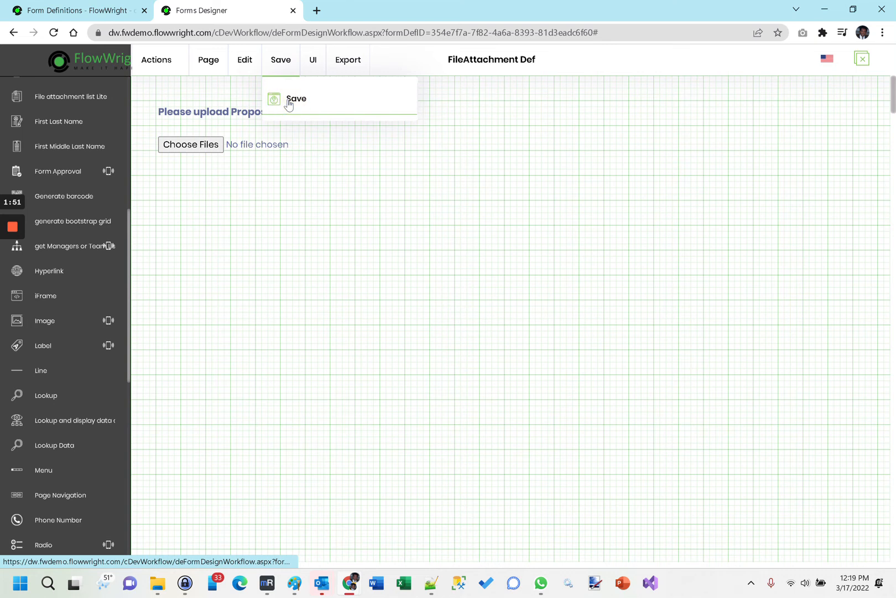
# Step: Create a form instance from the FileAttachment Def definition, using a generated instance name
pyautogui.click(87, 19)
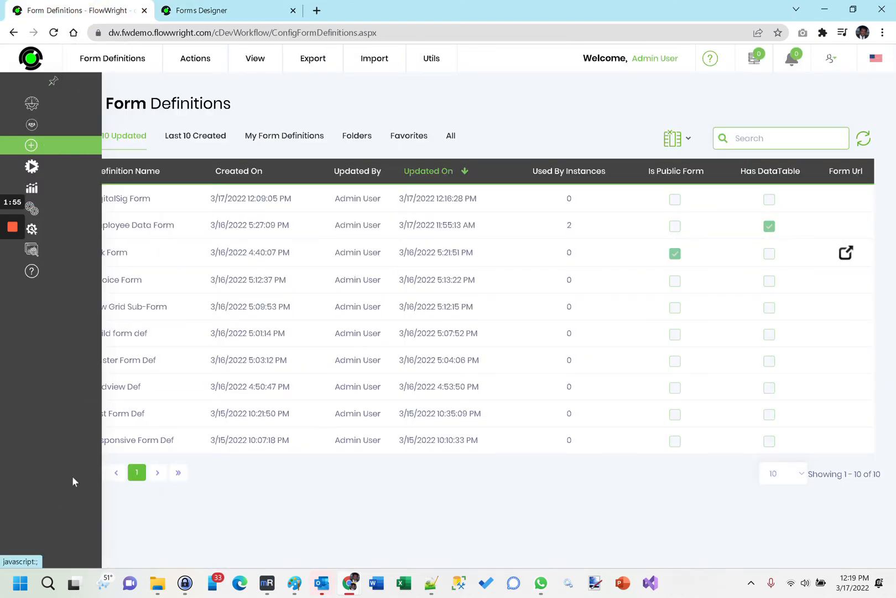
pyautogui.click(53, 413)
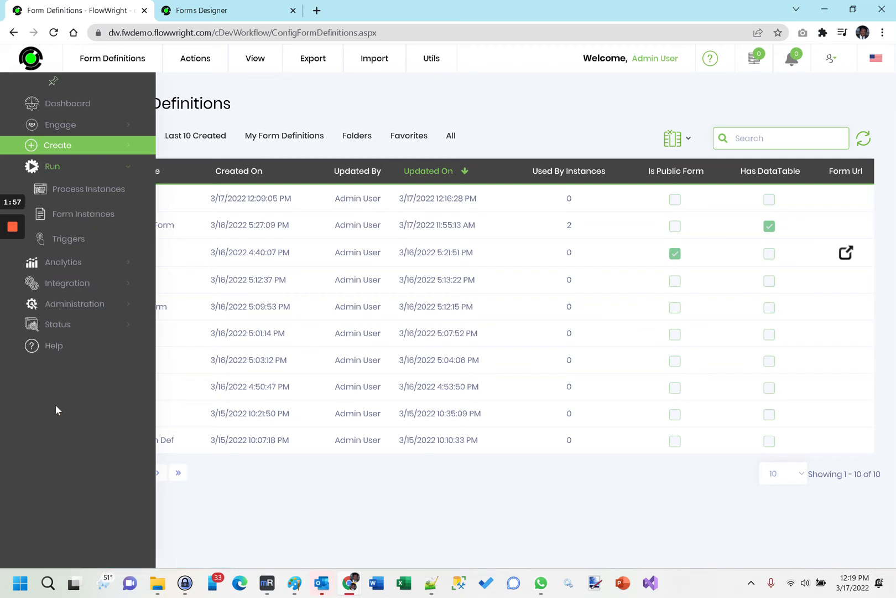
pyautogui.click(72, 218)
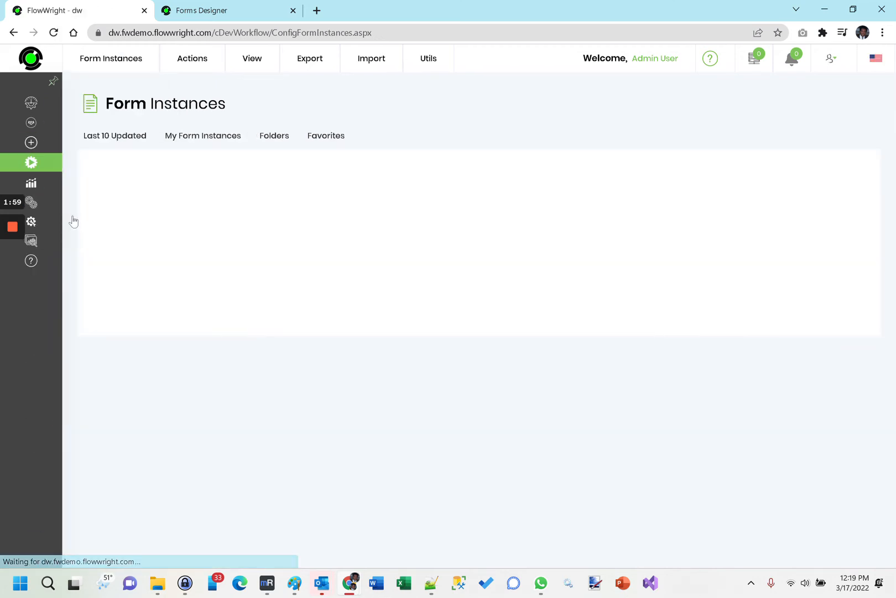
pyautogui.moveTo(191, 62)
pyautogui.click(210, 89)
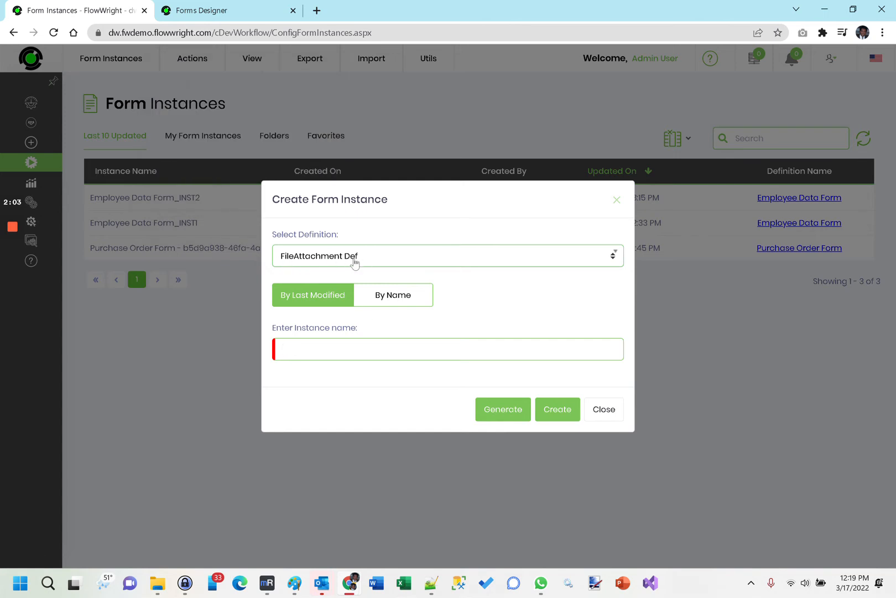
pyautogui.click(495, 412)
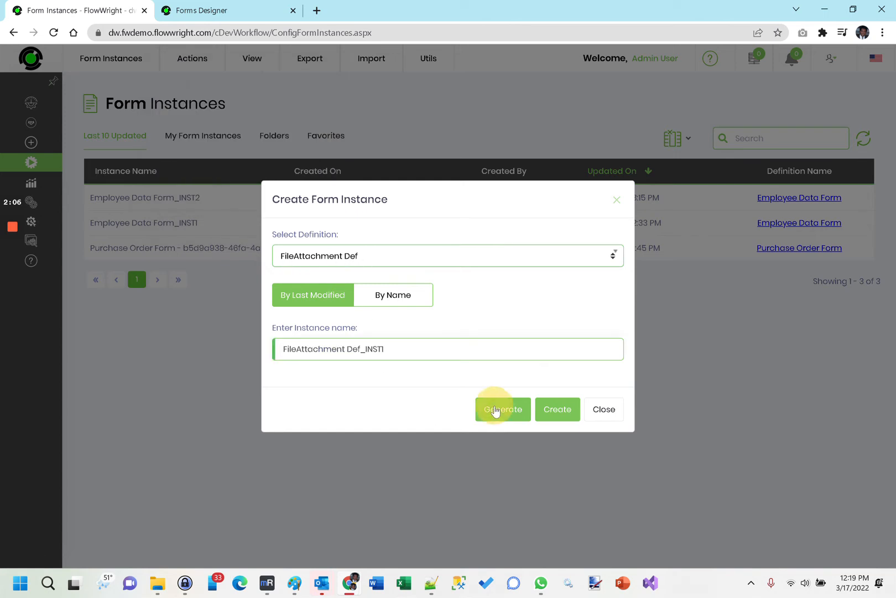
pyautogui.click(569, 411)
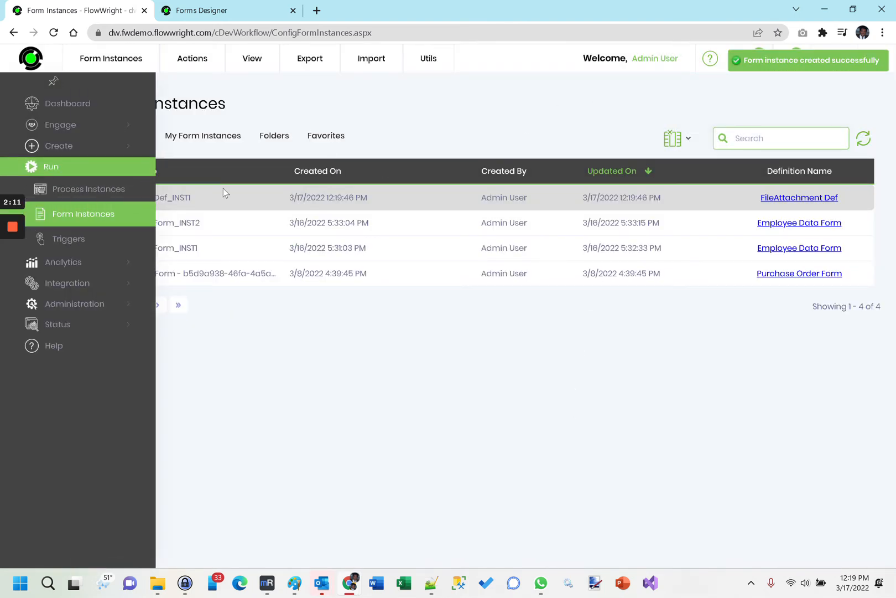
# Step: Open the new FileAttachment Def instance for editing and upload GenerateATP.docx from the Temp folder as the proposal document
pyautogui.moveTo(195, 73)
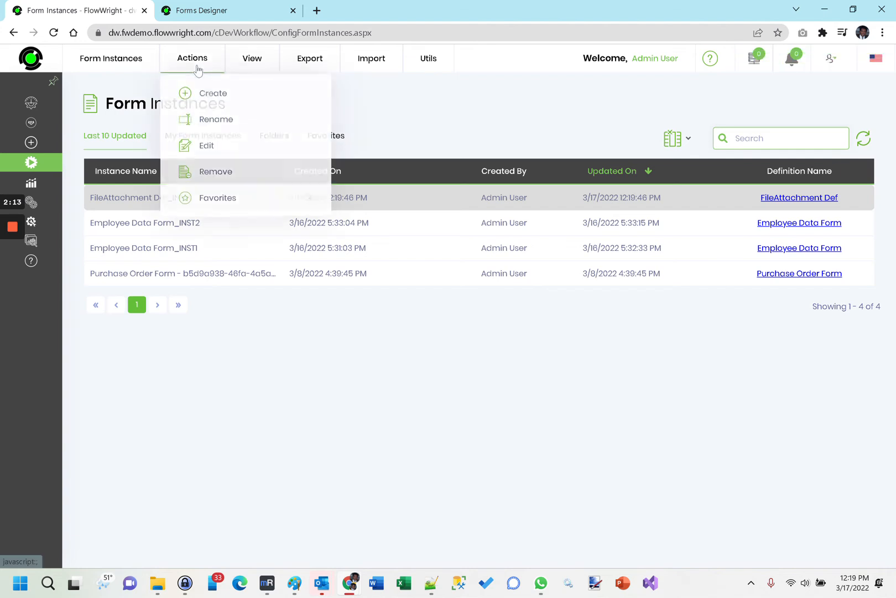
pyautogui.click(204, 146)
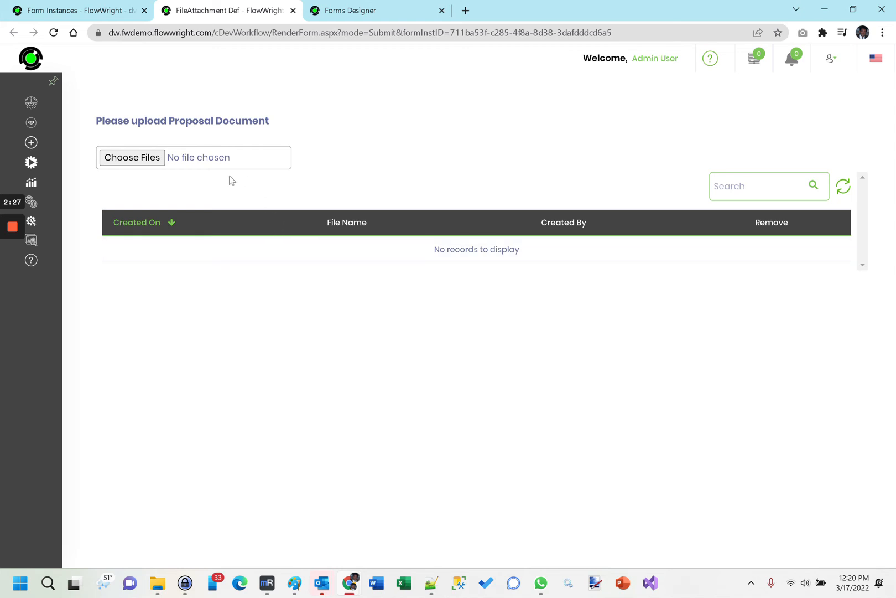
pyautogui.click(132, 157)
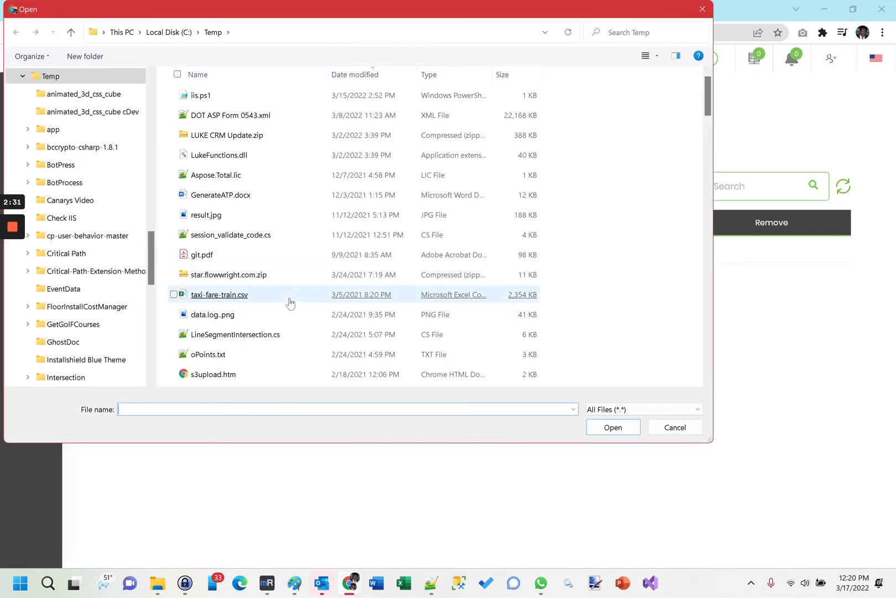
pyautogui.doubleClick(233, 199)
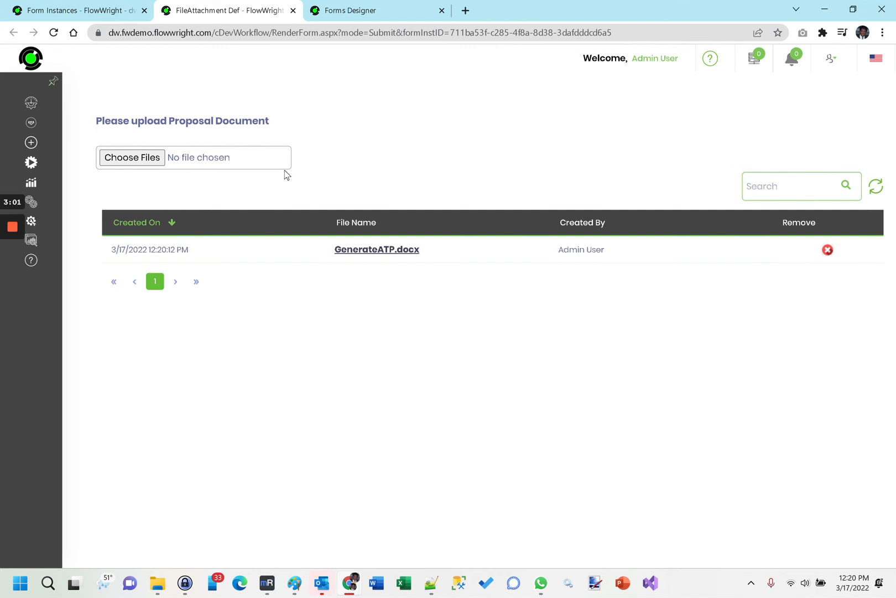
# Step: Turn off Show Uploaded File for the File widget in the form designer and save the form
pyautogui.click(332, 9)
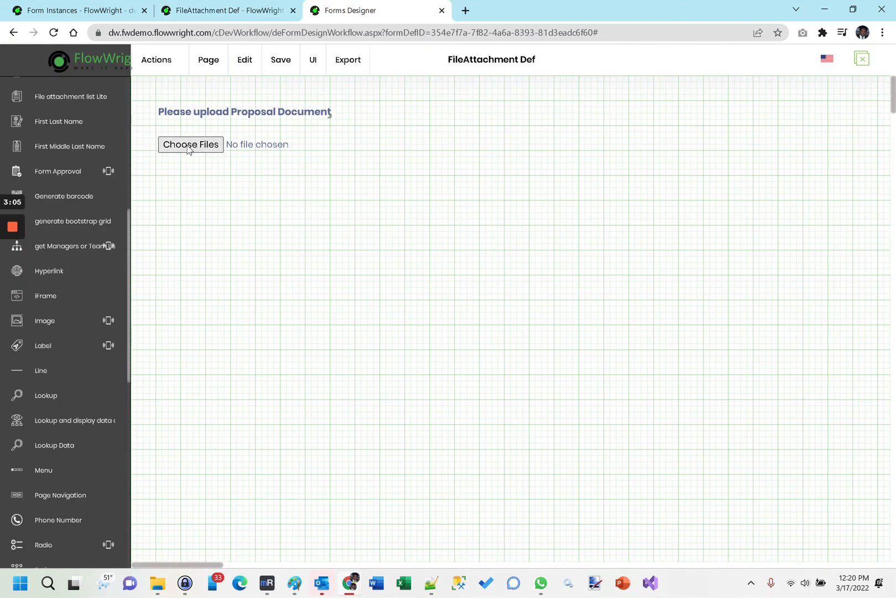
pyautogui.doubleClick(189, 147)
pyautogui.click(309, 309)
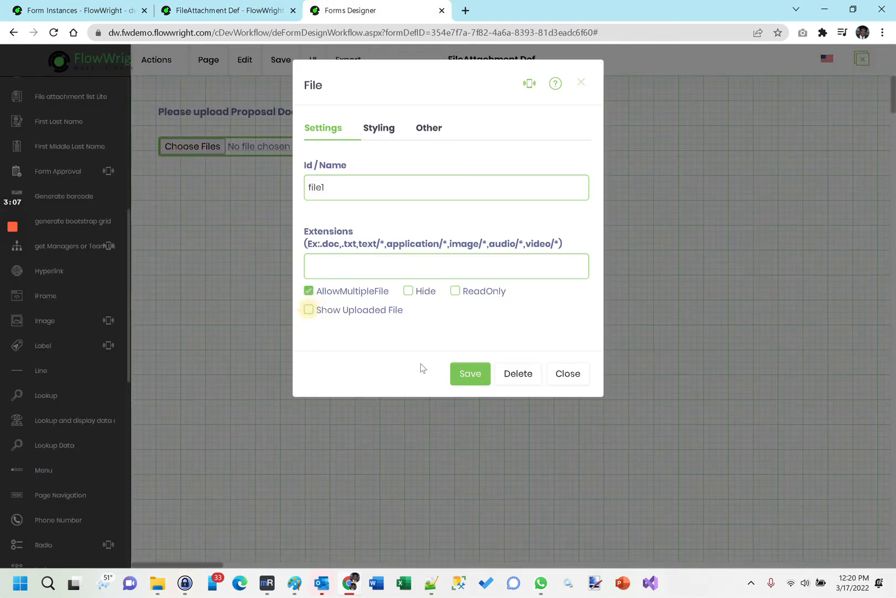
pyautogui.click(468, 380)
pyautogui.moveTo(290, 69)
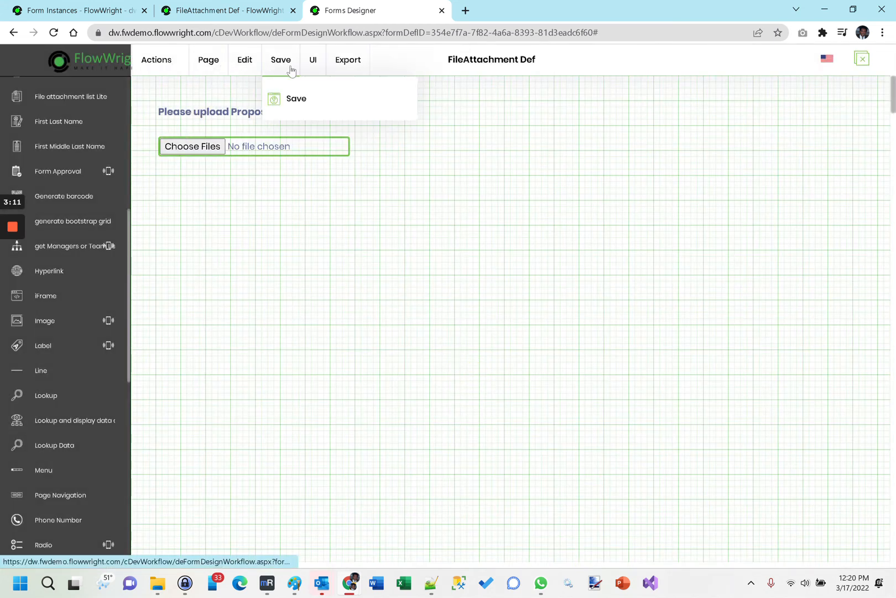
pyautogui.click(302, 101)
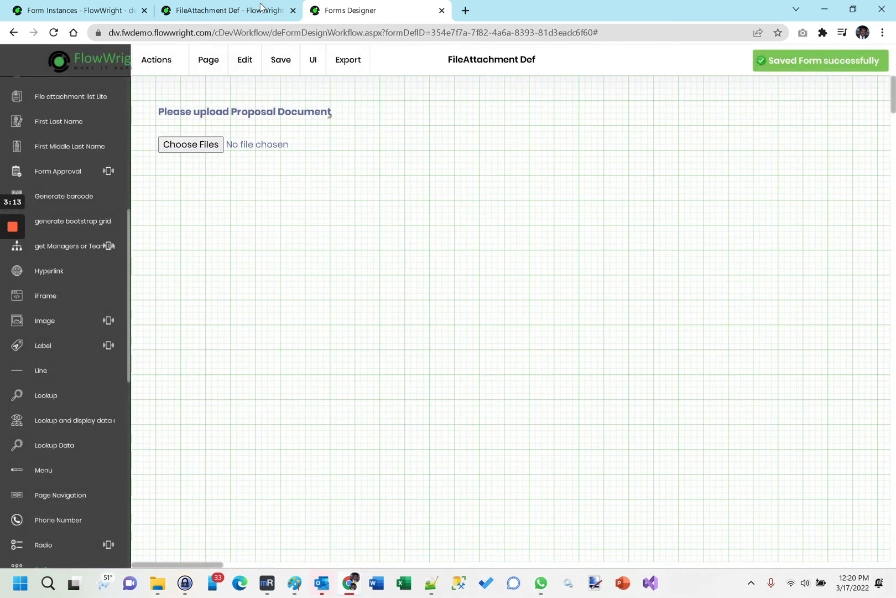
# Step: Reload the open form instance and upload result.jpg from the Temp folder
pyautogui.click(260, 12)
pyautogui.click(53, 32)
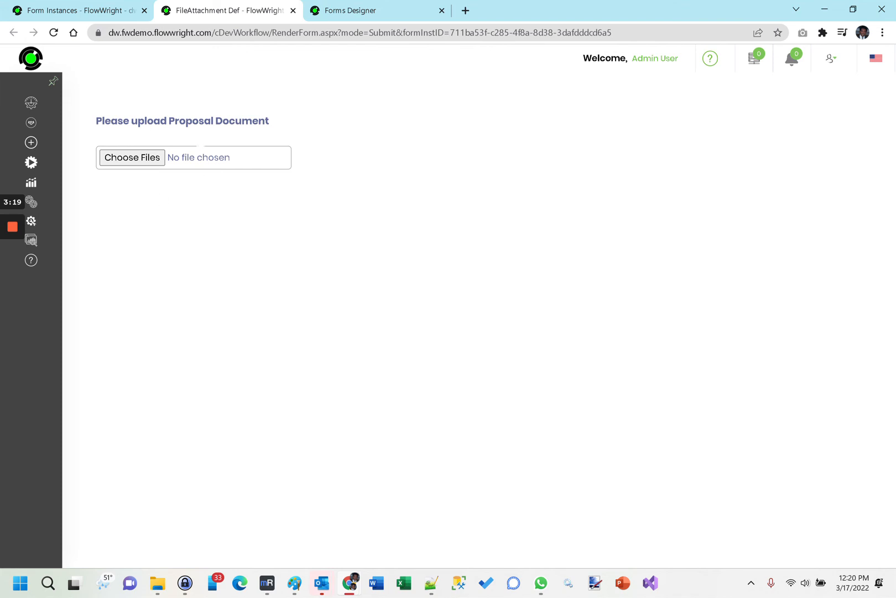
pyautogui.click(142, 162)
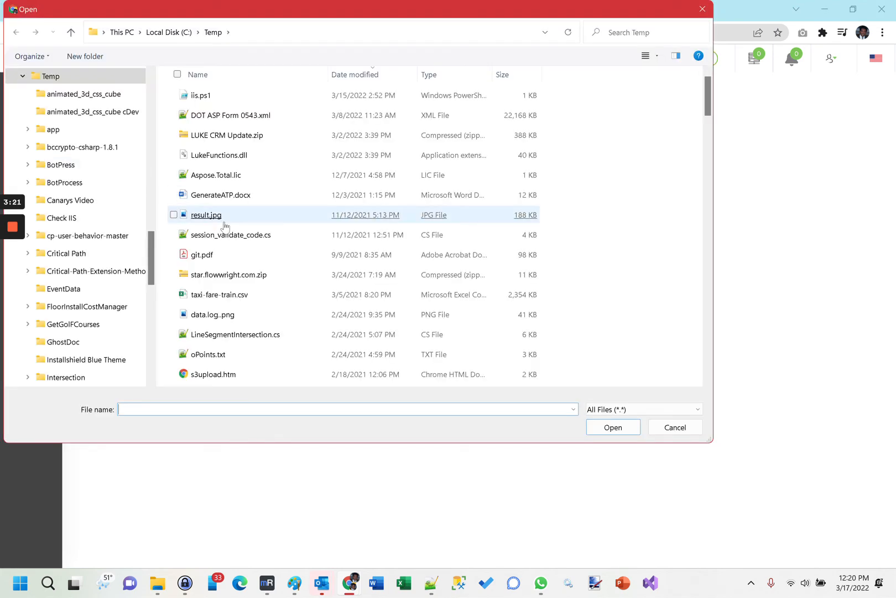
pyautogui.doubleClick(210, 219)
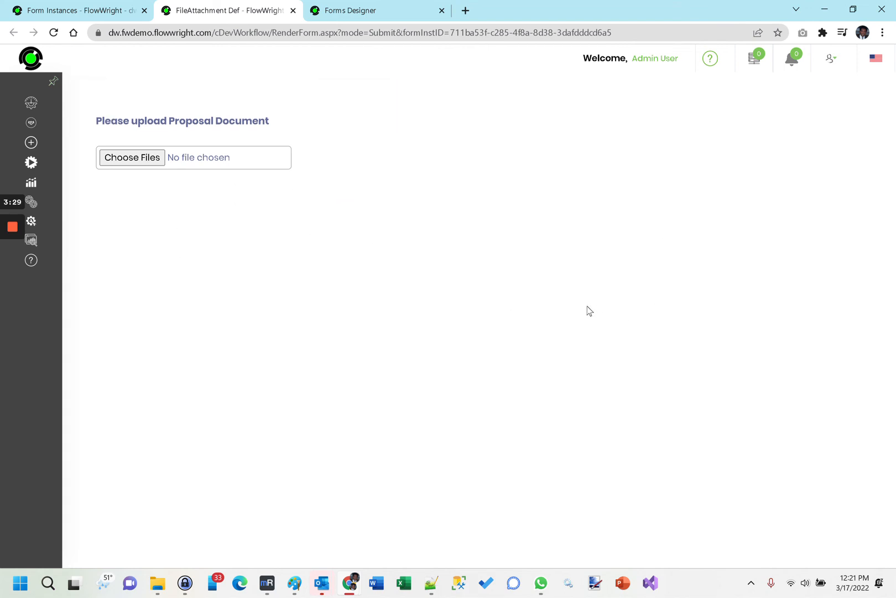
# Step: Add a File attachment list widget well below the File widget in the form designer and save the form
pyautogui.click(383, 11)
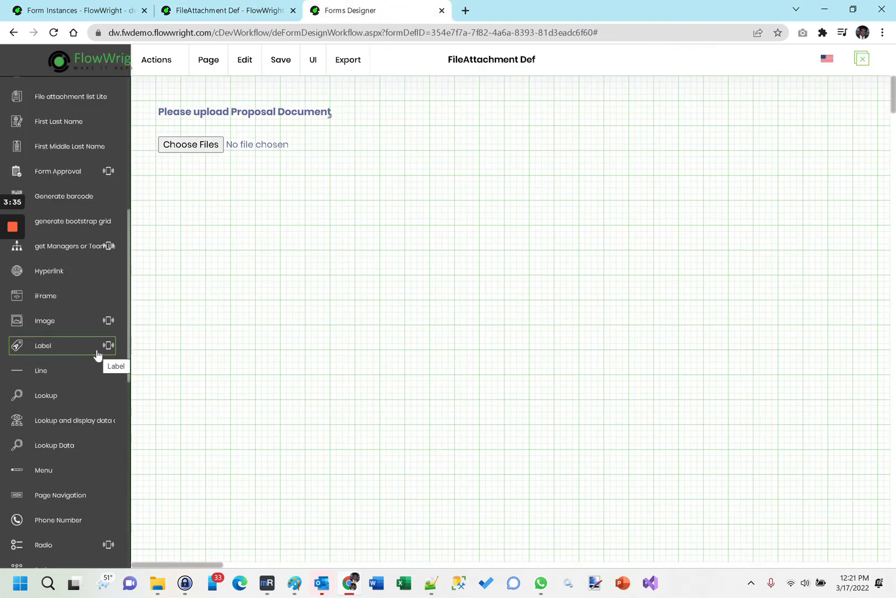
pyautogui.scroll(3, 98, 355)
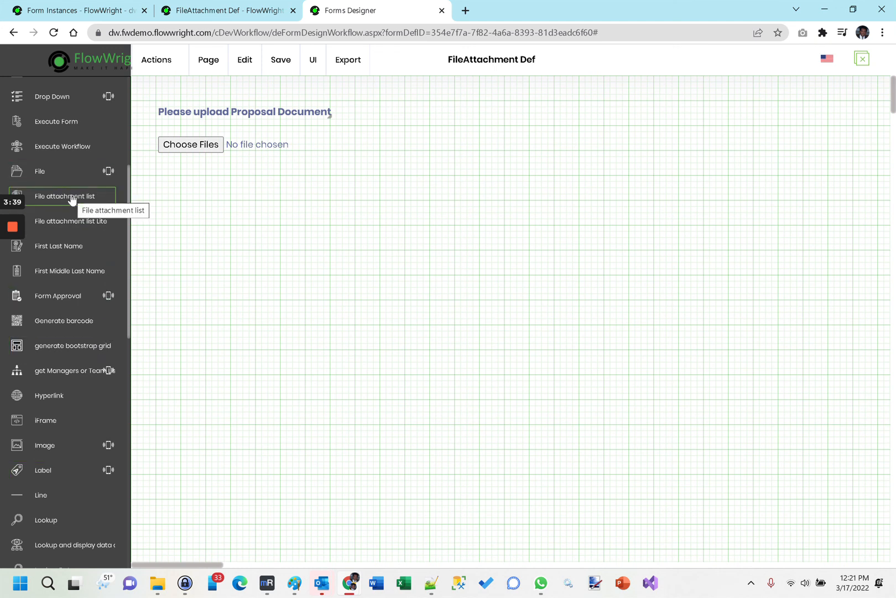
pyautogui.moveTo(72, 200); pyautogui.dragTo(269, 228)
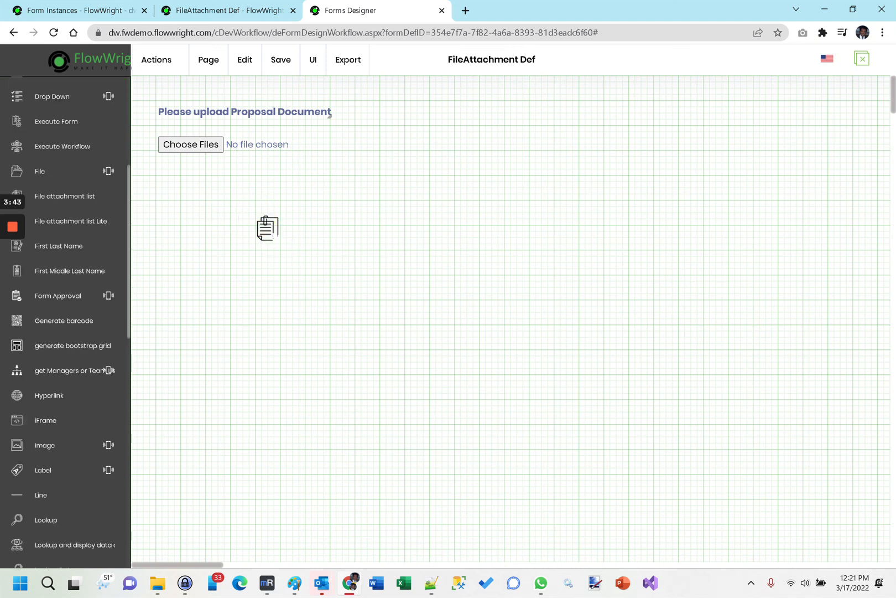
pyautogui.moveTo(269, 228); pyautogui.dragTo(176, 381)
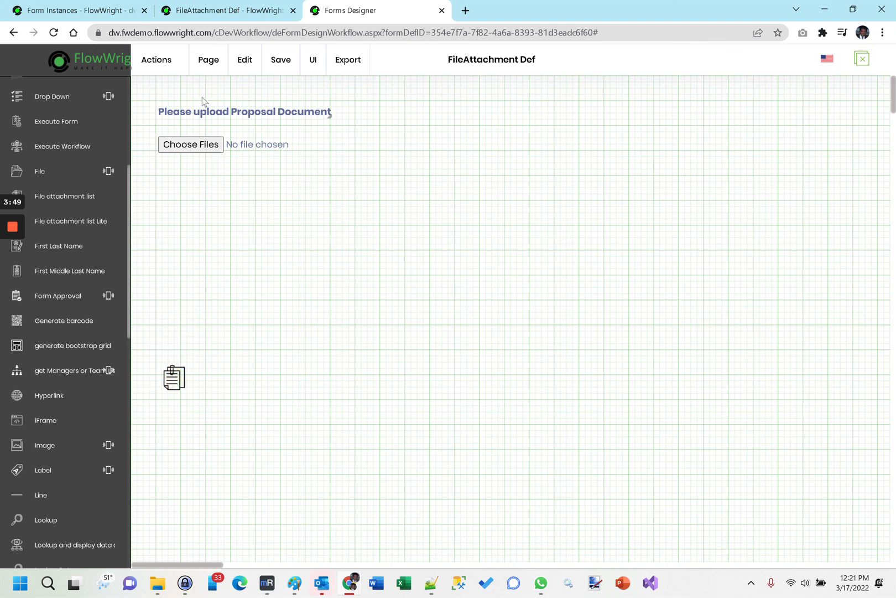
pyautogui.moveTo(283, 69)
pyautogui.click(294, 101)
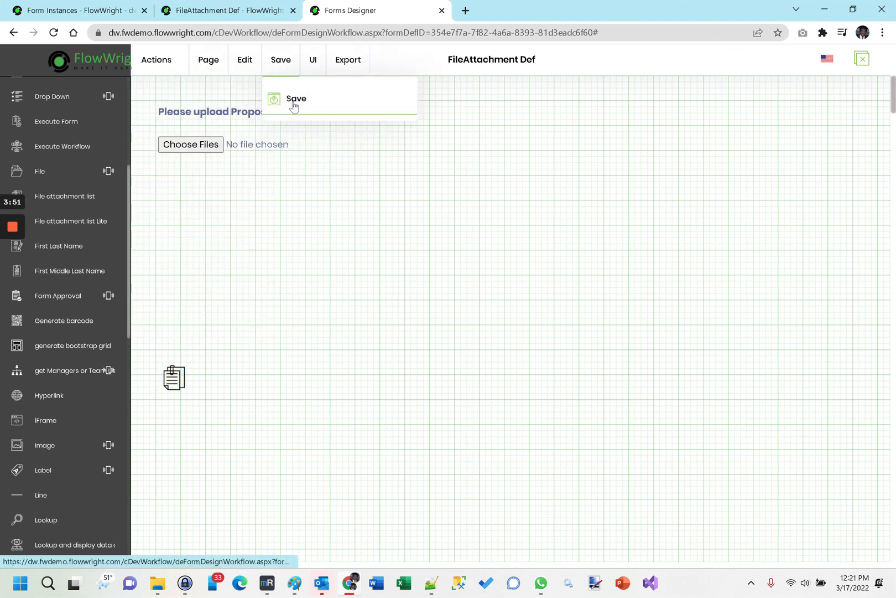
# Step: Reload the open FileAttachment Def form instance and examine the attachment list's columns across their full width
pyautogui.click(199, 10)
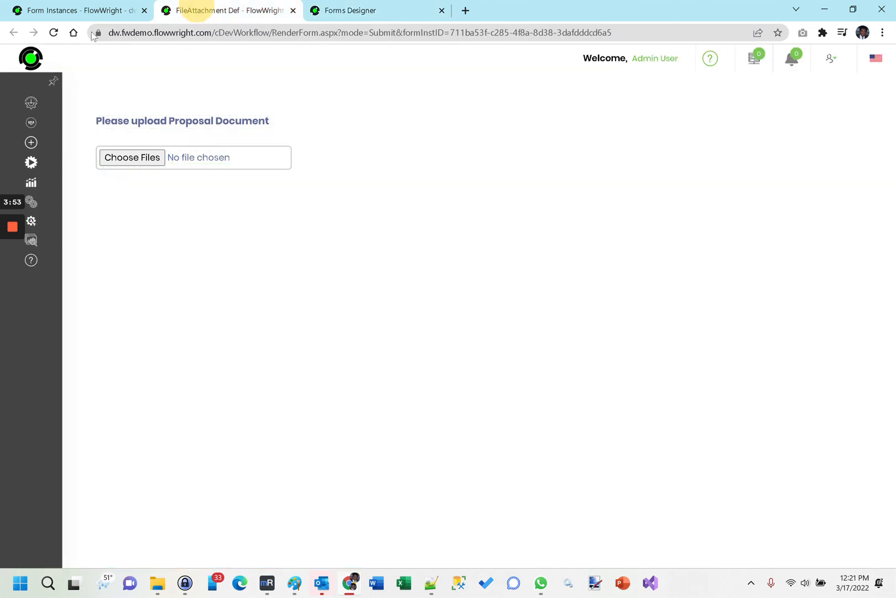
pyautogui.click(53, 32)
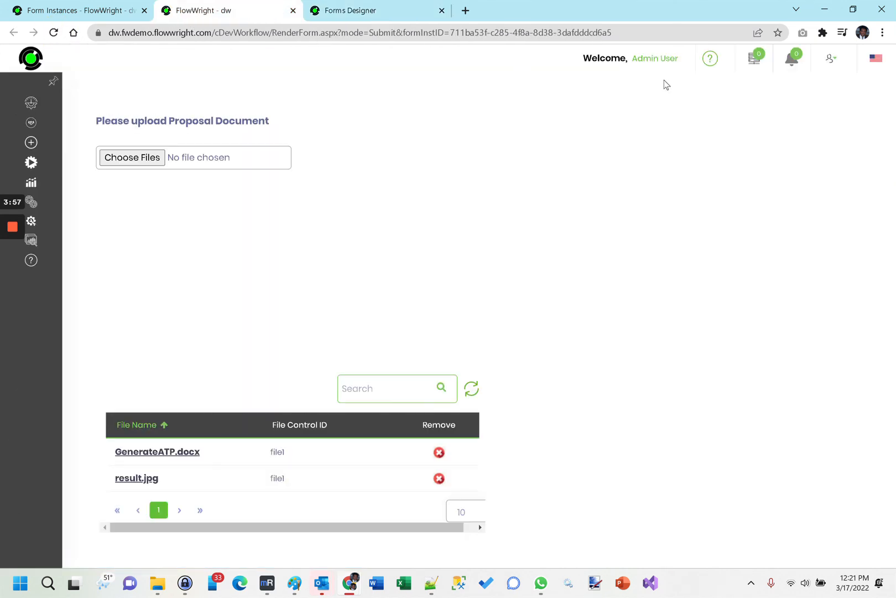
pyautogui.moveTo(409, 526); pyautogui.dragTo(387, 540)
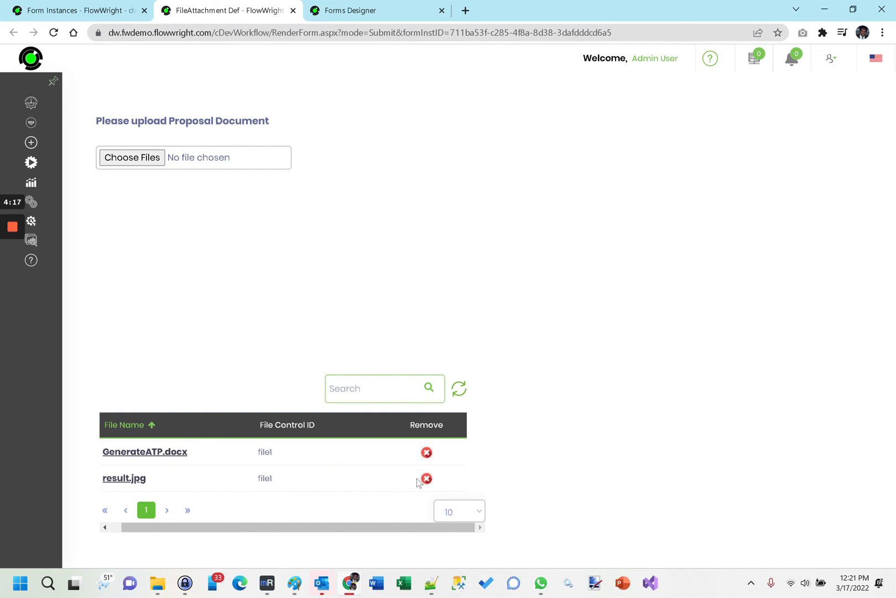
# Step: Delete the File attachment list widget from the FileAttachment Def form in the form designer
pyautogui.click(397, 9)
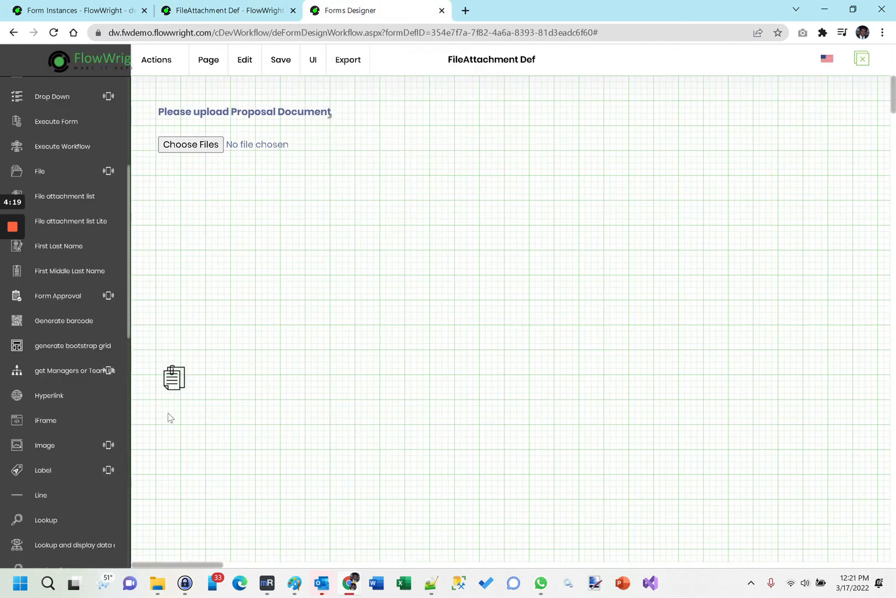
pyautogui.rightClick(172, 380)
pyautogui.click(209, 395)
pyautogui.click(504, 101)
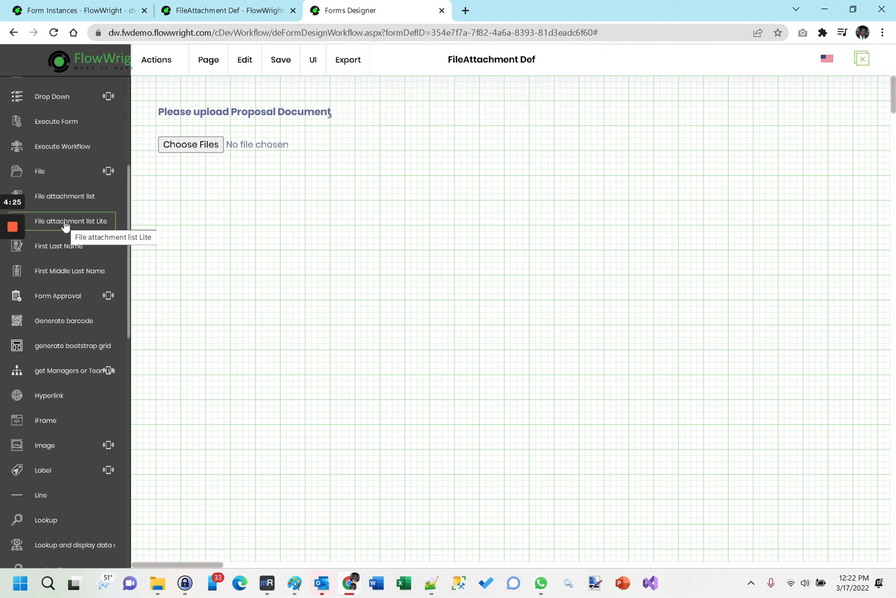
# Step: Add a File attachment list Lite widget below the File widget, aligned with its start, and save the form
pyautogui.moveTo(65, 226); pyautogui.dragTo(167, 284)
pyautogui.click(281, 60)
pyautogui.click(288, 97)
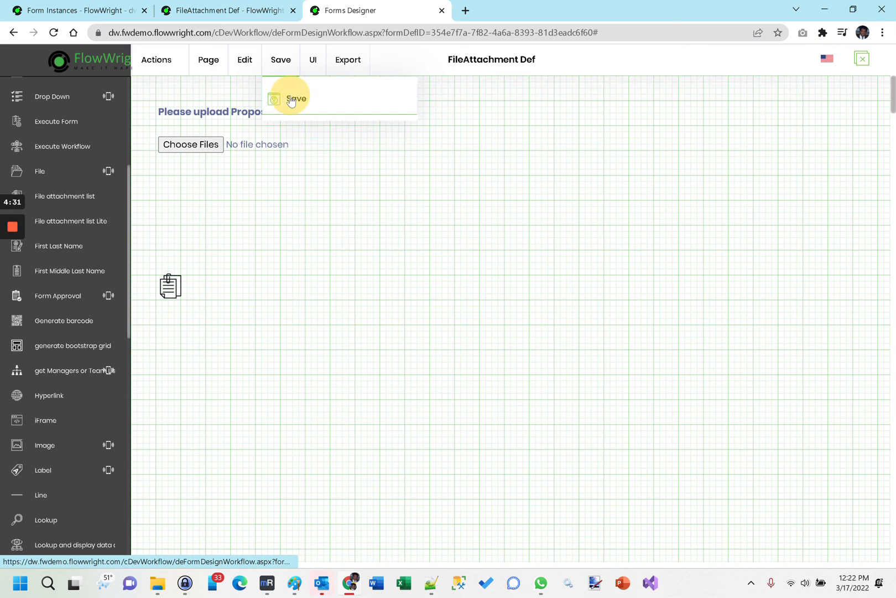
# Step: Reload the open form instance and upload git.pdf from the Temp folder as the proposal document
pyautogui.click(207, 17)
pyautogui.click(53, 32)
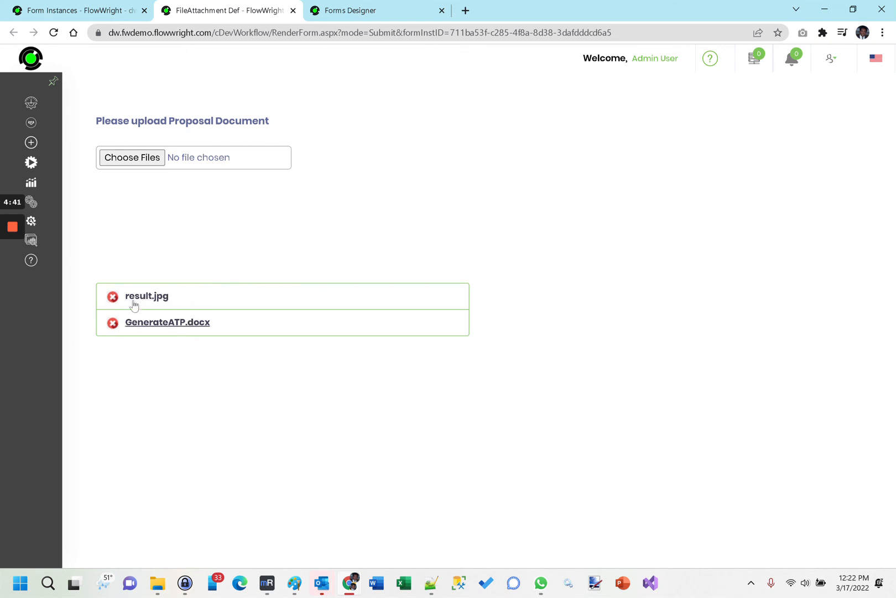
pyautogui.click(145, 158)
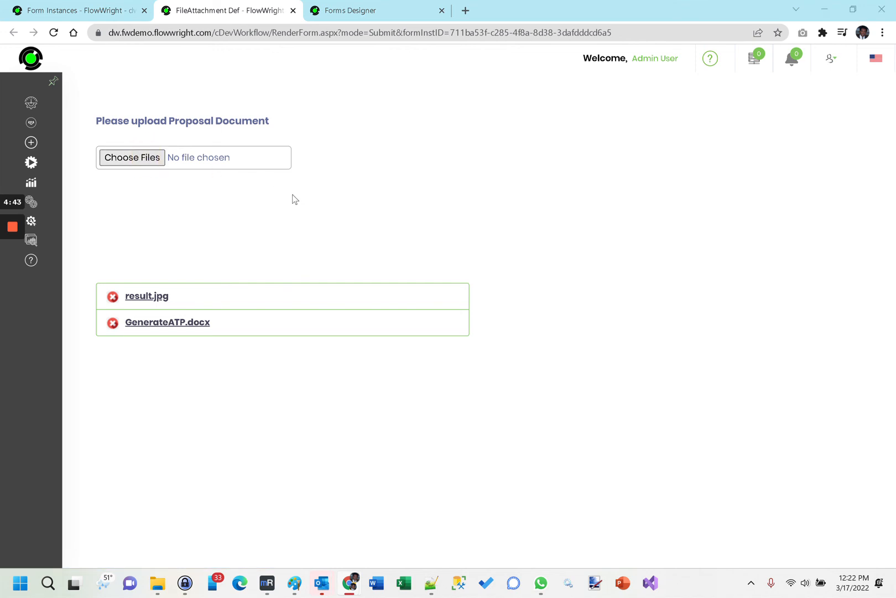
pyautogui.click(202, 256)
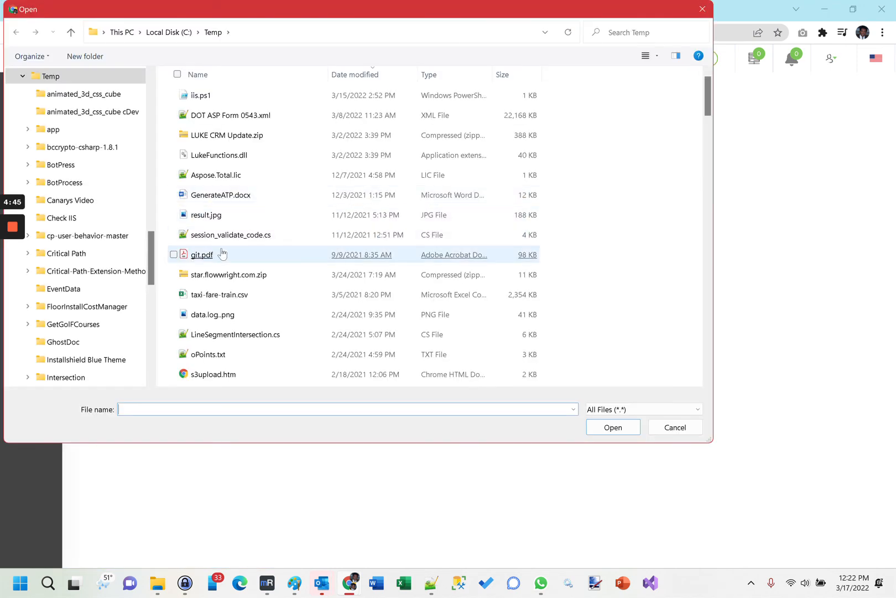
pyautogui.doubleClick(194, 255)
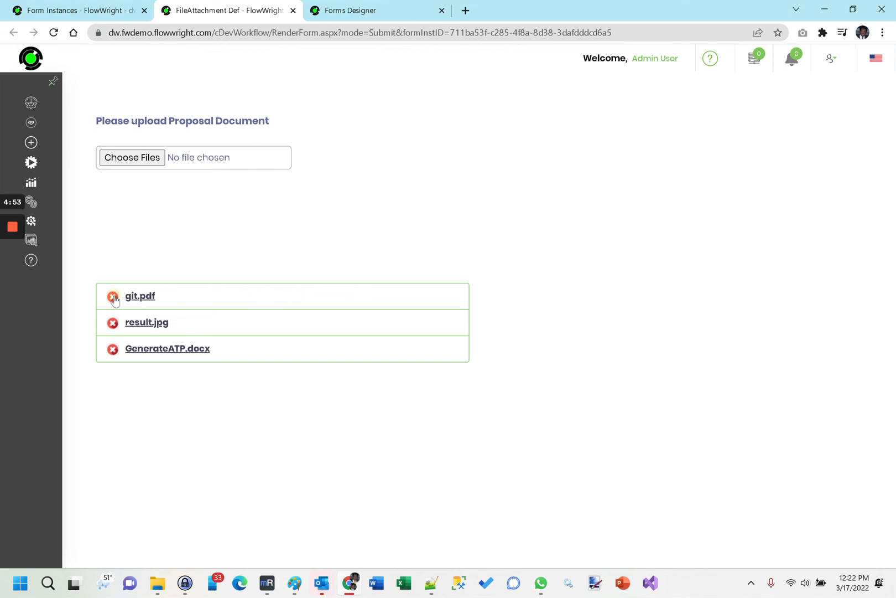
# Step: Remove git.pdf from the form instance's attachment list and confirm the deletion
pyautogui.click(113, 297)
pyautogui.click(540, 339)
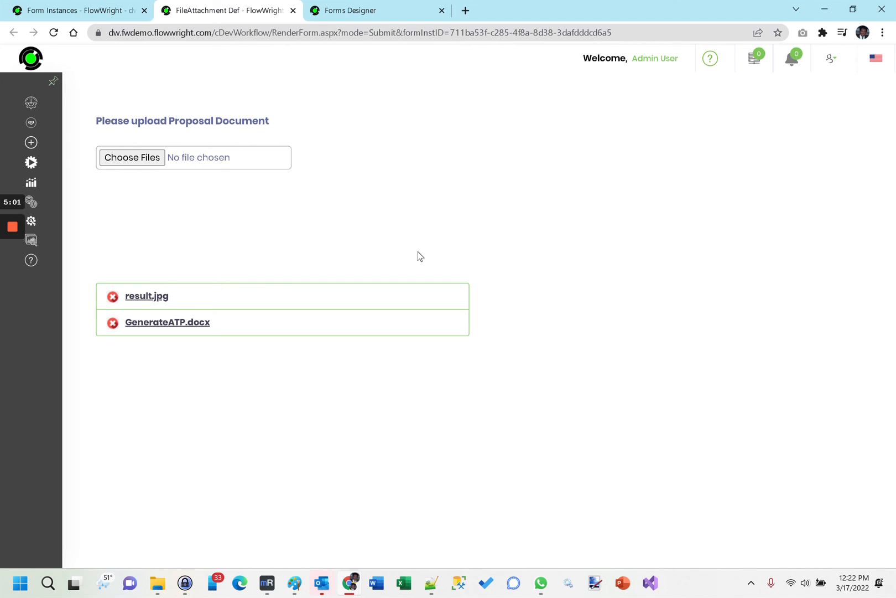
pyautogui.click(354, 10)
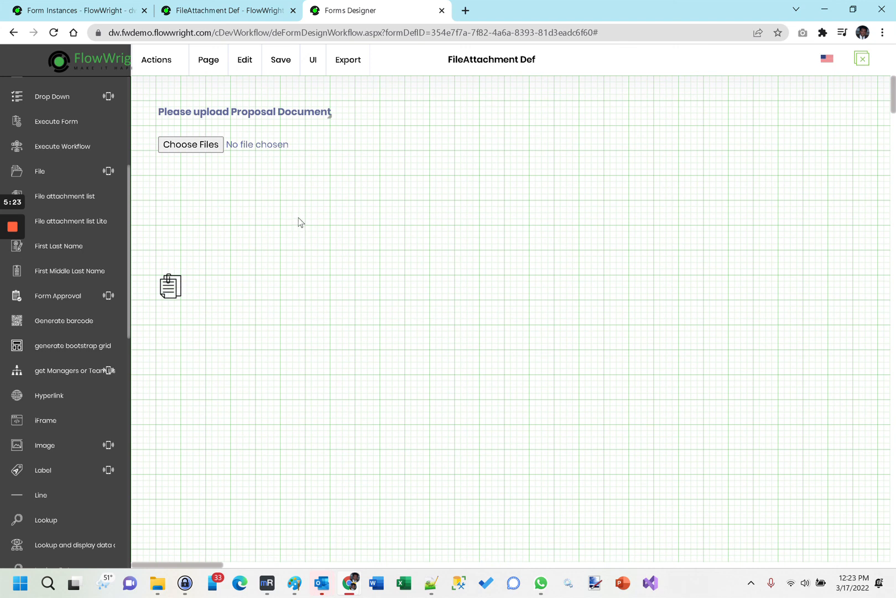
pyautogui.moveTo(11, 227)
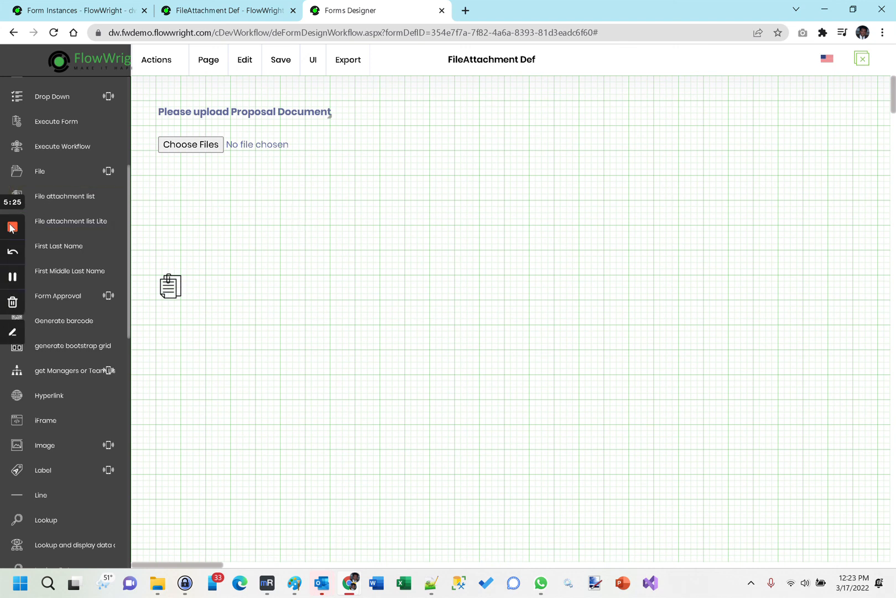